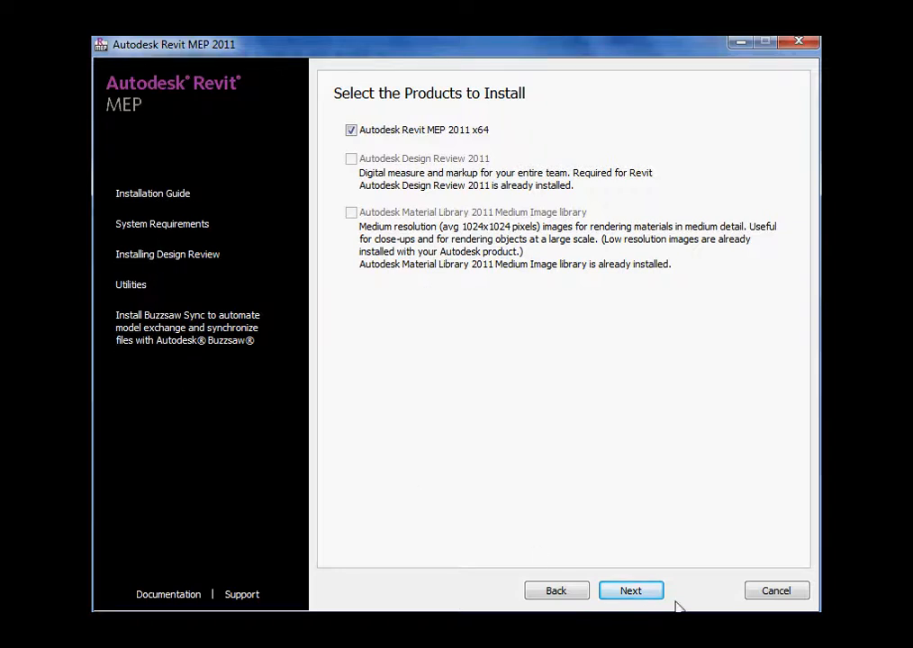
Proceed with Autodesk Revit MEP 2011 x64 as the product to install and accept the United Kingdom license agreement
{"action": "left_click", "coordinate": [635, 591]}
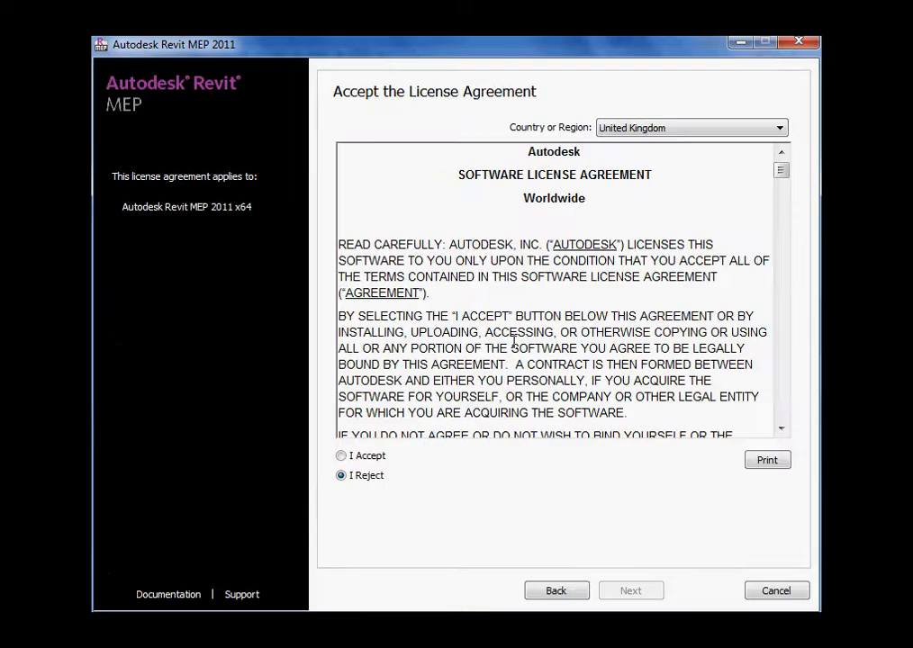
{"action": "left_click_drag", "start_coordinate": [781, 176], "coordinate": [797, 439]}
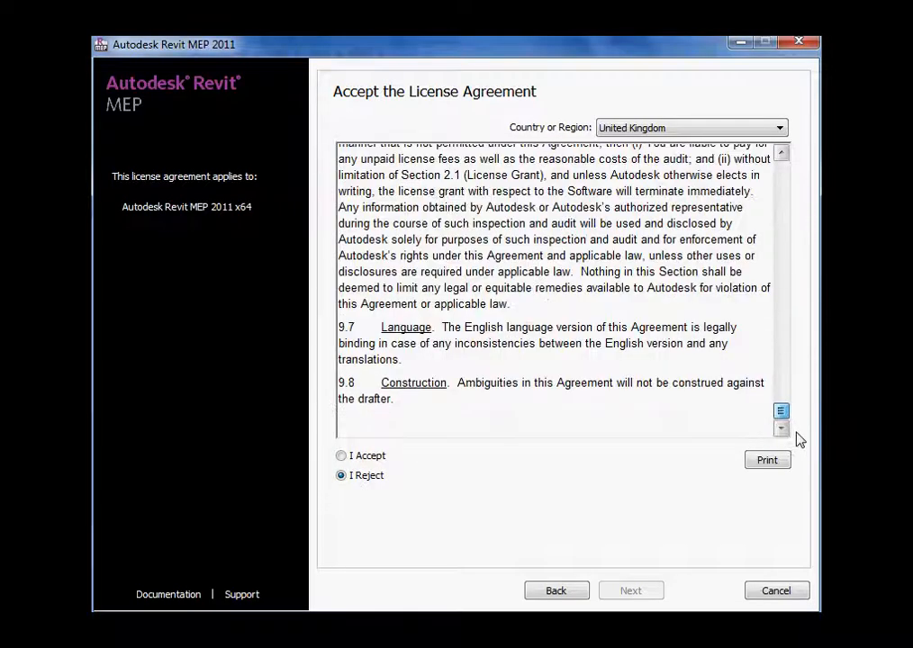
{"action": "left_click", "coordinate": [366, 455]}
{"action": "left_click", "coordinate": [633, 592]}
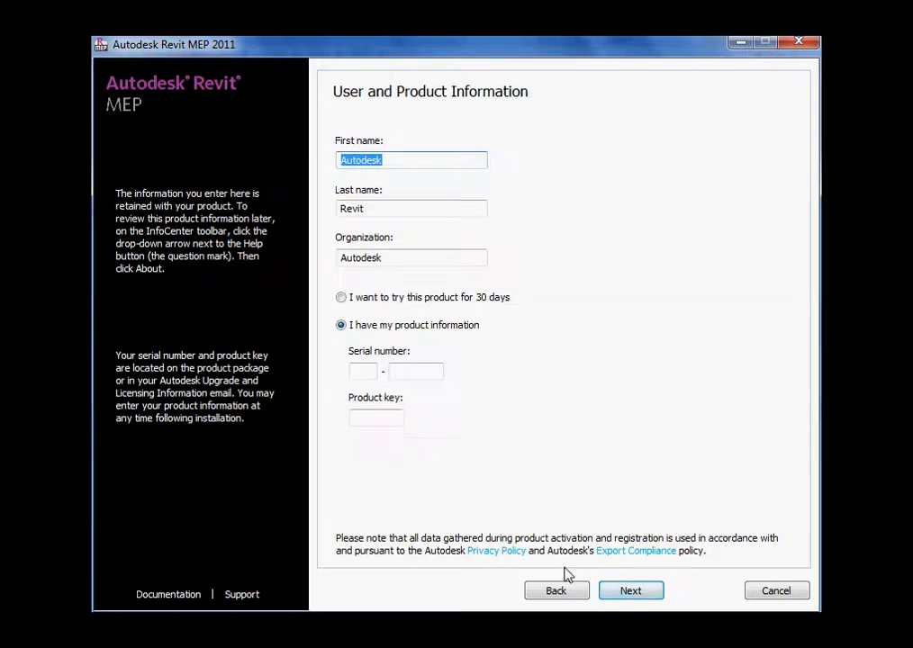
Enter the serial number and product key, and configure the product with the stand-alone license
{"action": "left_click", "coordinate": [366, 369]}
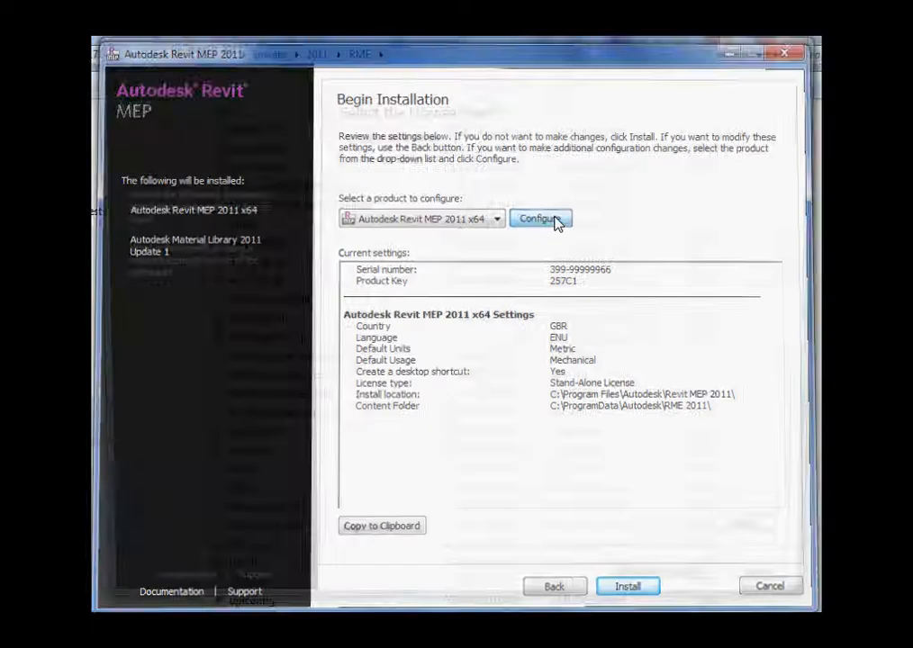
{"action": "left_click", "coordinate": [544, 216]}
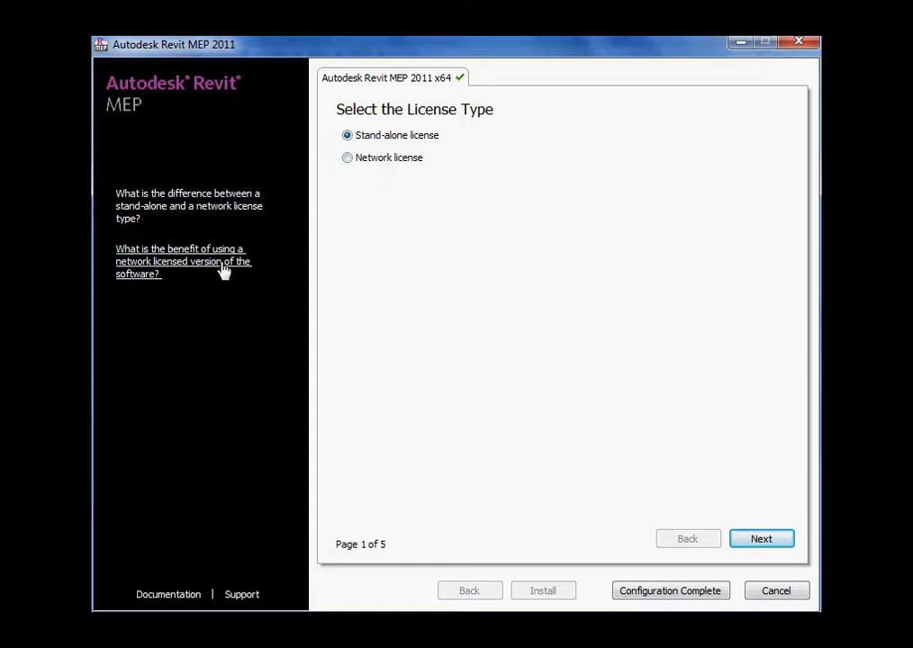
{"action": "left_click", "coordinate": [761, 541]}
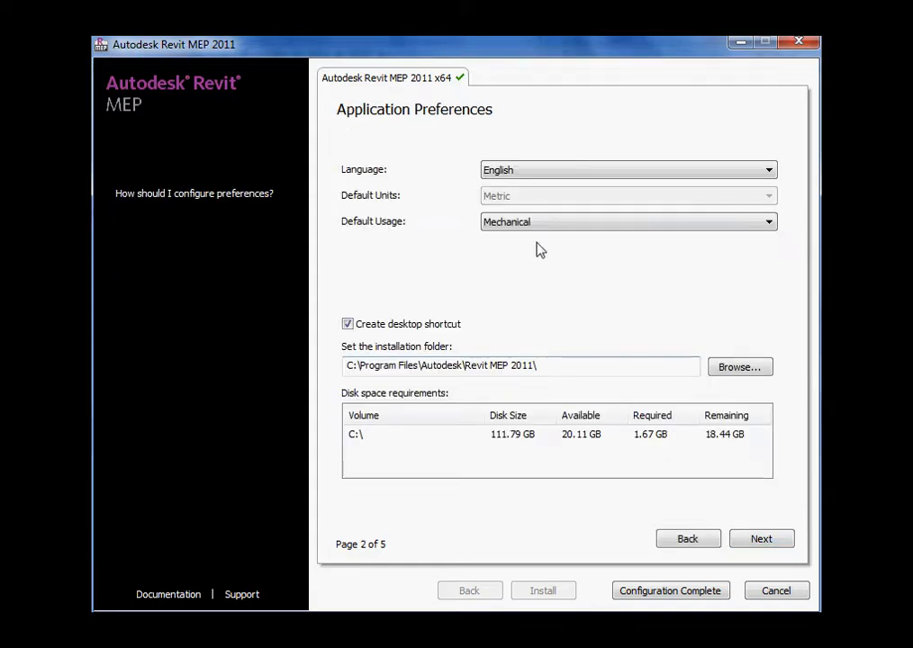
Keep English as the language and Mechanical as the default usage in the application preferences
{"action": "left_click", "coordinate": [540, 169]}
{"action": "left_click", "coordinate": [544, 169]}
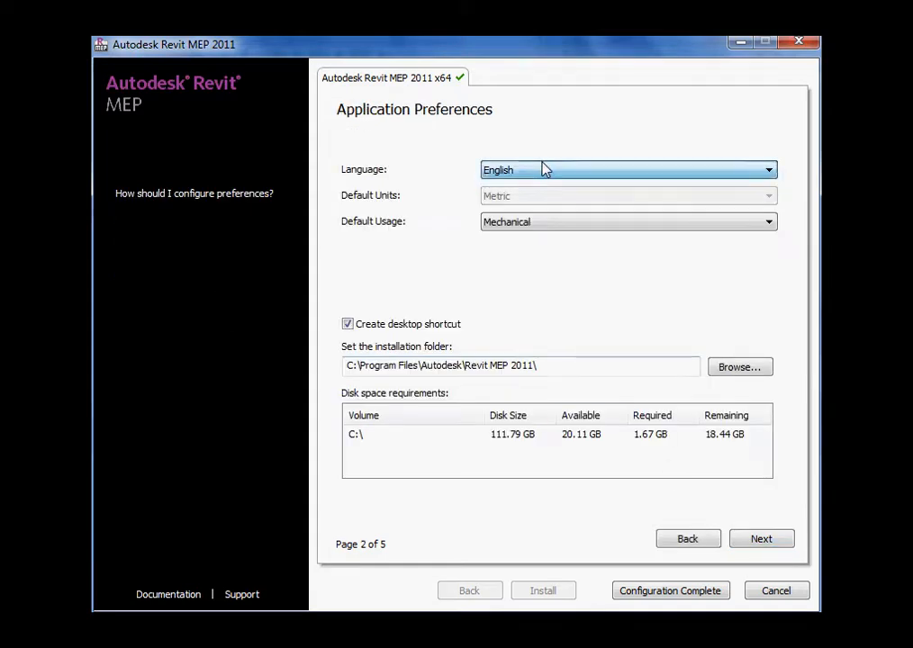
{"action": "left_click", "coordinate": [538, 223]}
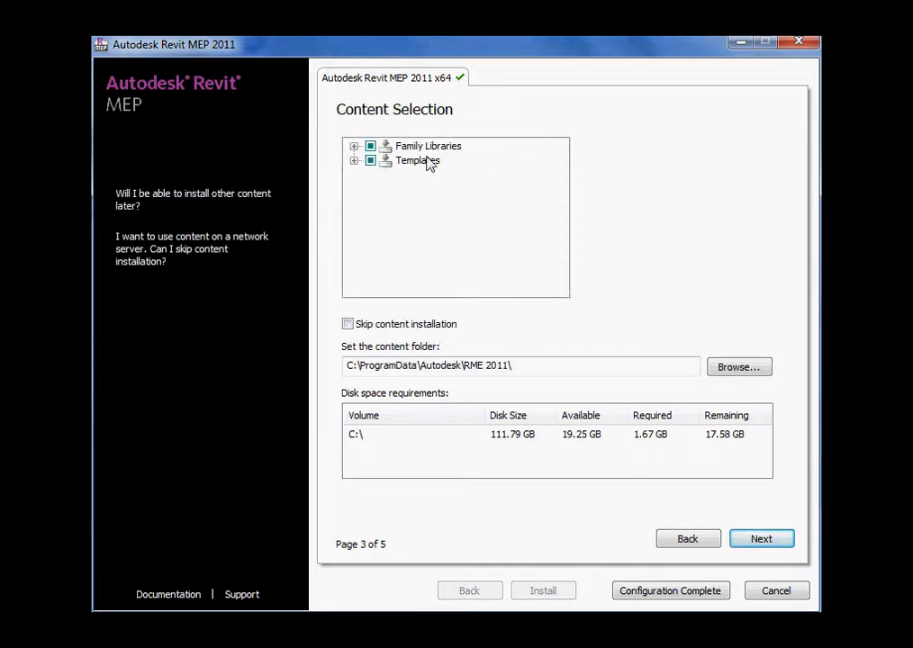
Include United Kingdom System Content and every metric family library from Cable Tray to Systems in the installed content
{"action": "left_click", "coordinate": [354, 146]}
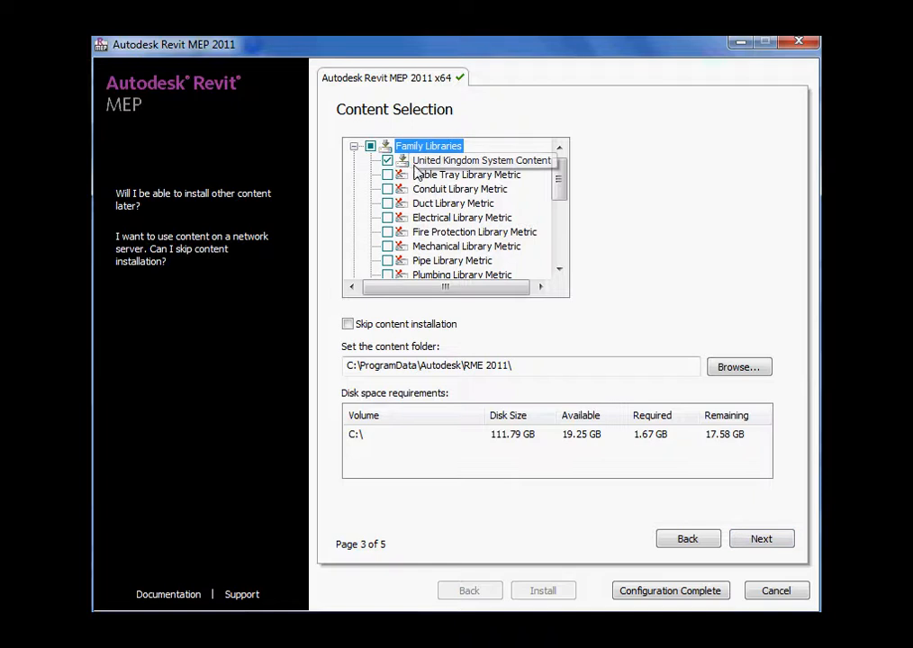
{"action": "left_click", "coordinate": [387, 161]}
{"action": "left_click", "coordinate": [387, 175]}
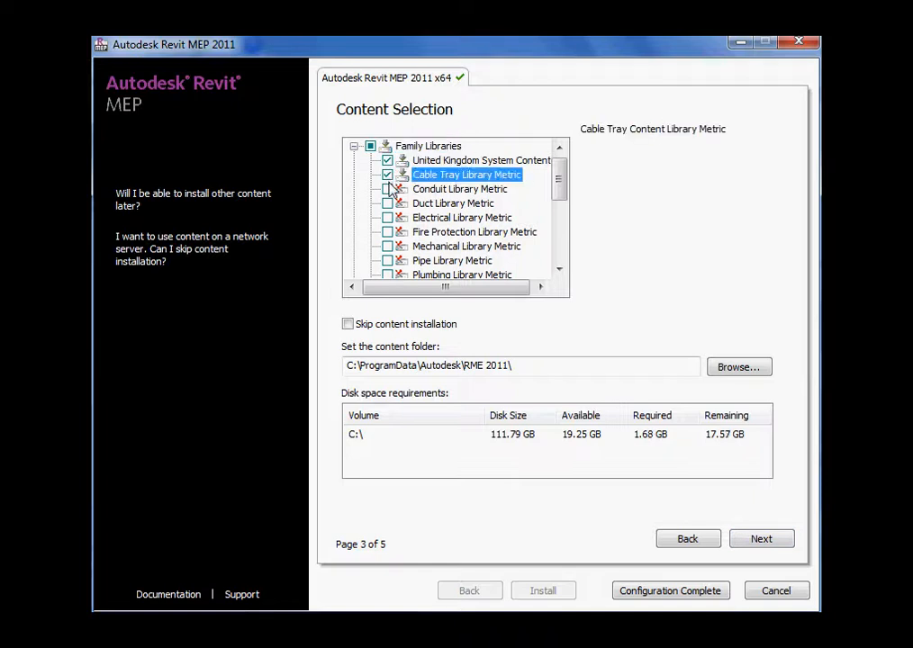
{"action": "left_click", "coordinate": [387, 189]}
{"action": "left_click", "coordinate": [387, 204]}
{"action": "left_click", "coordinate": [387, 218]}
{"action": "left_click", "coordinate": [388, 233]}
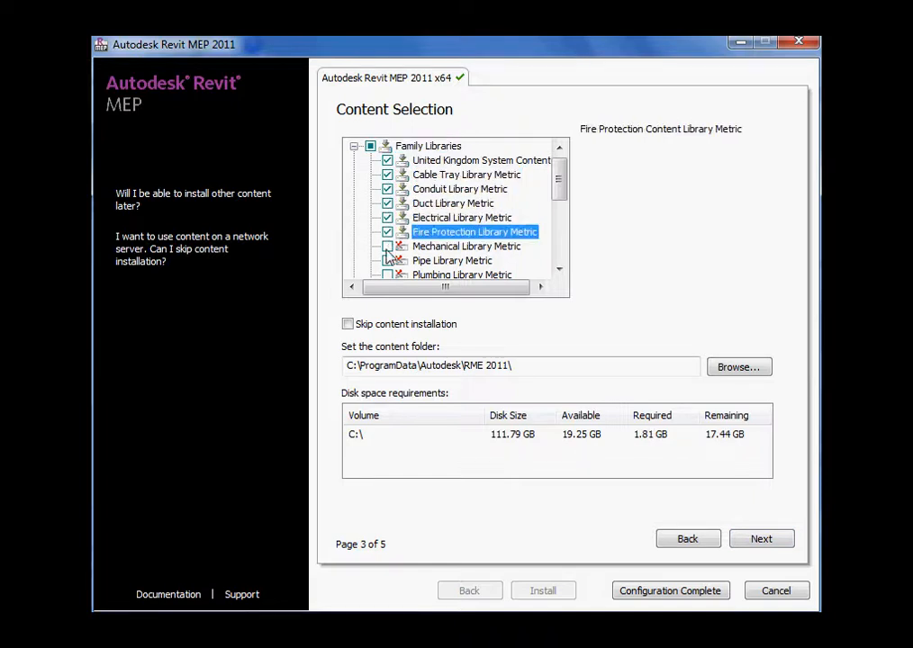
{"action": "left_click", "coordinate": [387, 247]}
{"action": "left_click", "coordinate": [387, 261]}
{"action": "left_click_drag", "start_coordinate": [564, 198], "coordinate": [566, 226]}
{"action": "left_click", "coordinate": [387, 189]}
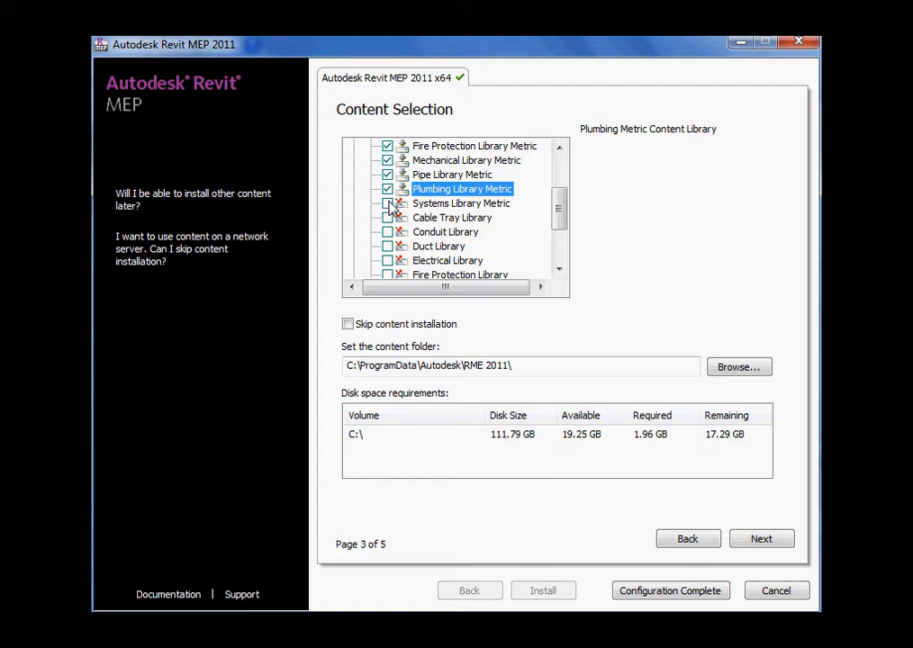
{"action": "left_click", "coordinate": [387, 204]}
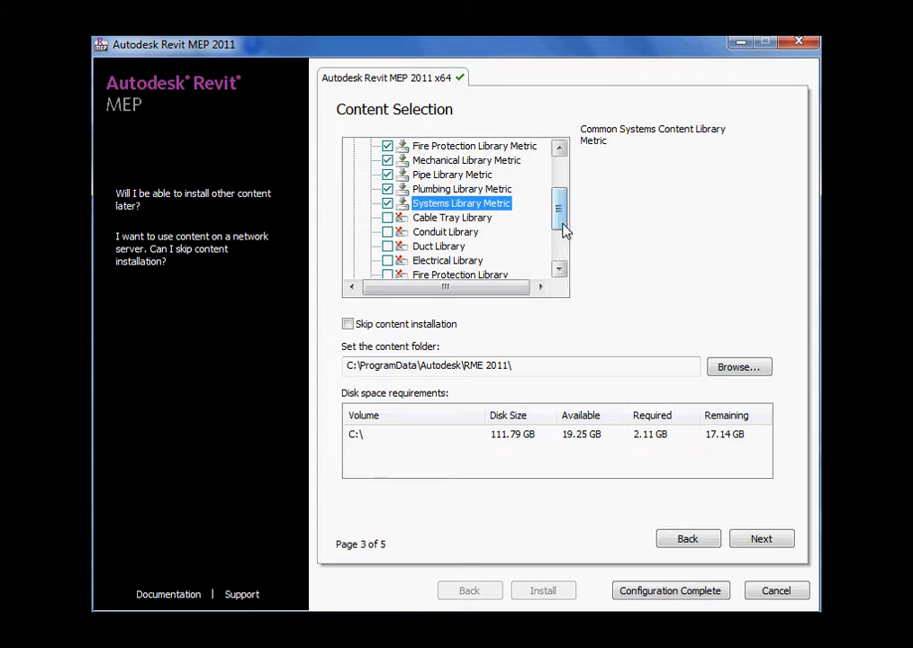
Leave the non-metric family libraries out and keep only the Metric templates in the content selection
{"action": "left_click_drag", "start_coordinate": [565, 231], "coordinate": [567, 265]}
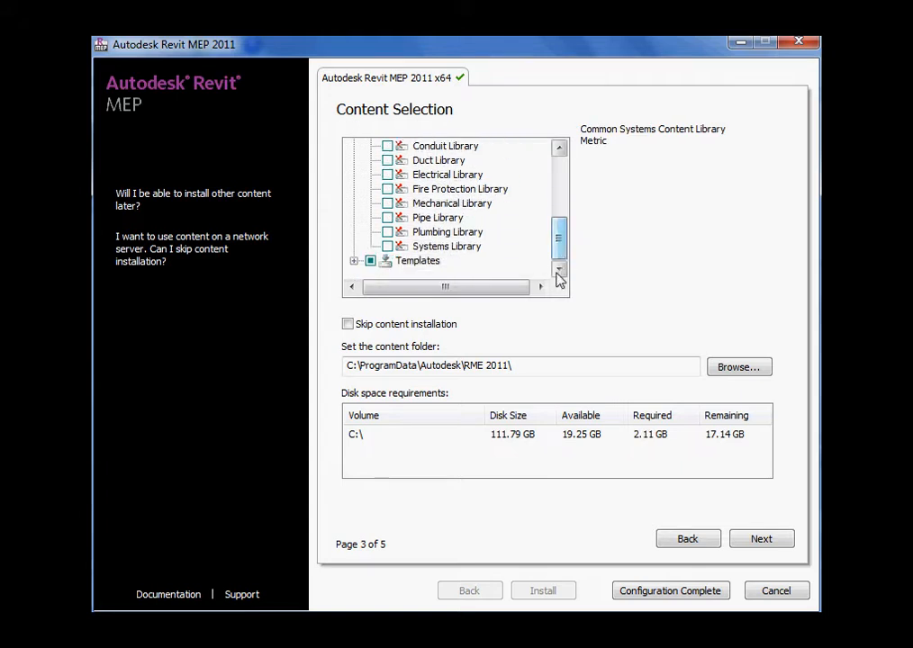
{"action": "left_click", "coordinate": [354, 260]}
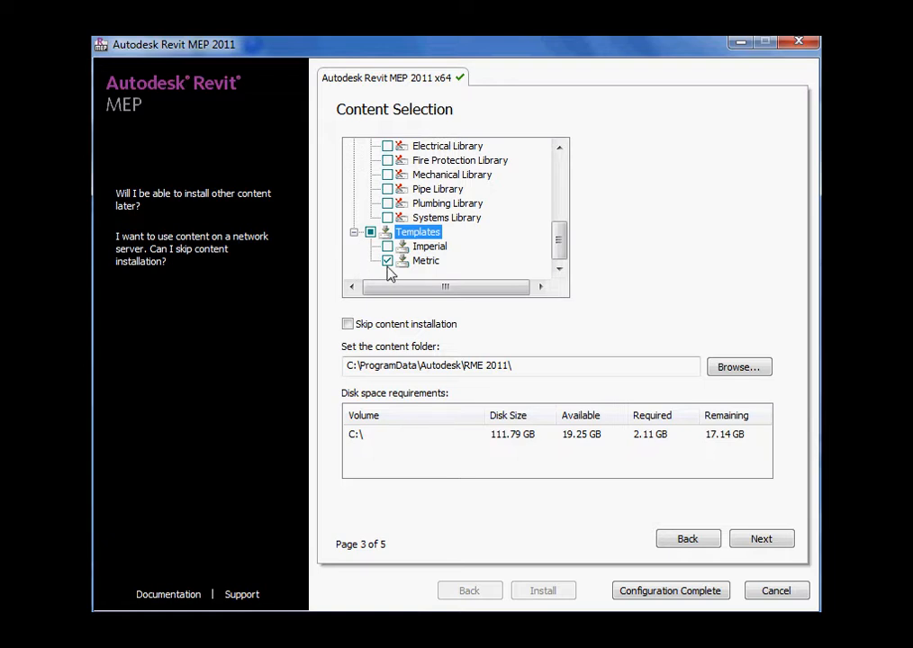
{"action": "left_click", "coordinate": [388, 260]}
{"action": "left_click", "coordinate": [770, 542]}
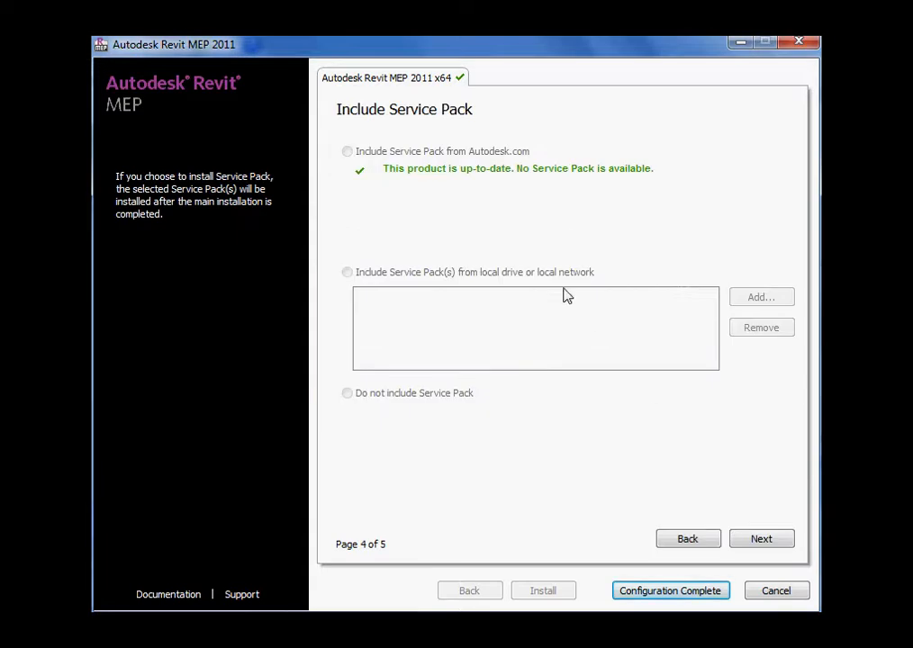
Complete the configuration without a service pack and run the Revit MEP 2011 installation through to the end
{"action": "left_click", "coordinate": [767, 540]}
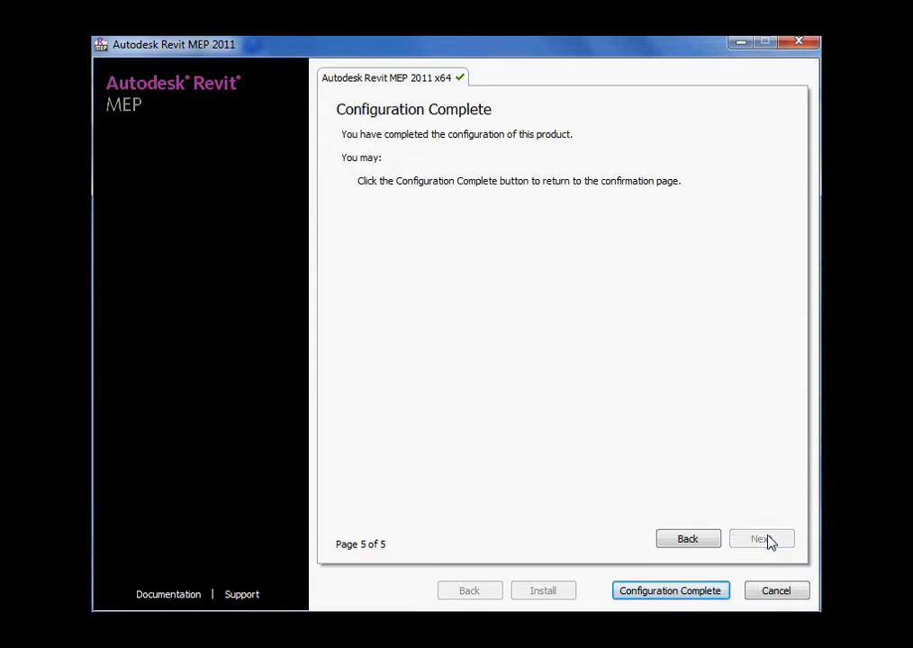
{"action": "left_click", "coordinate": [664, 598]}
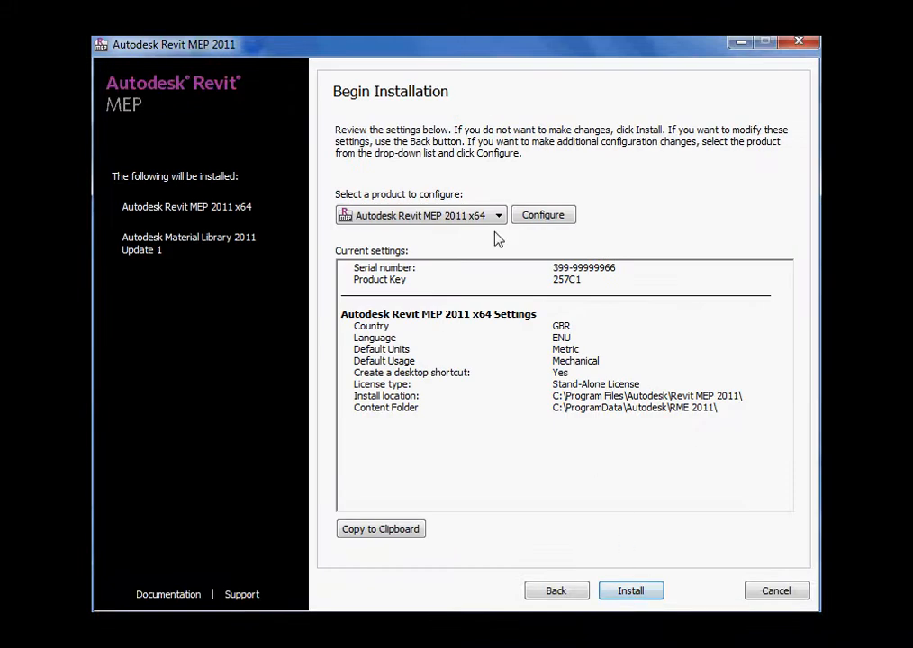
{"action": "left_click", "coordinate": [635, 593]}
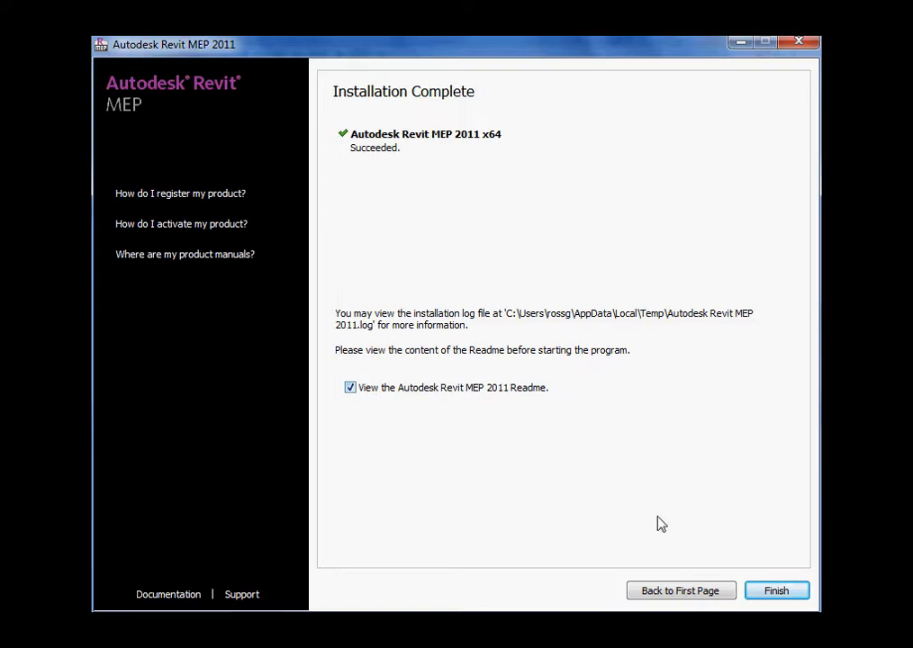
{"action": "left_click", "coordinate": [776, 592]}
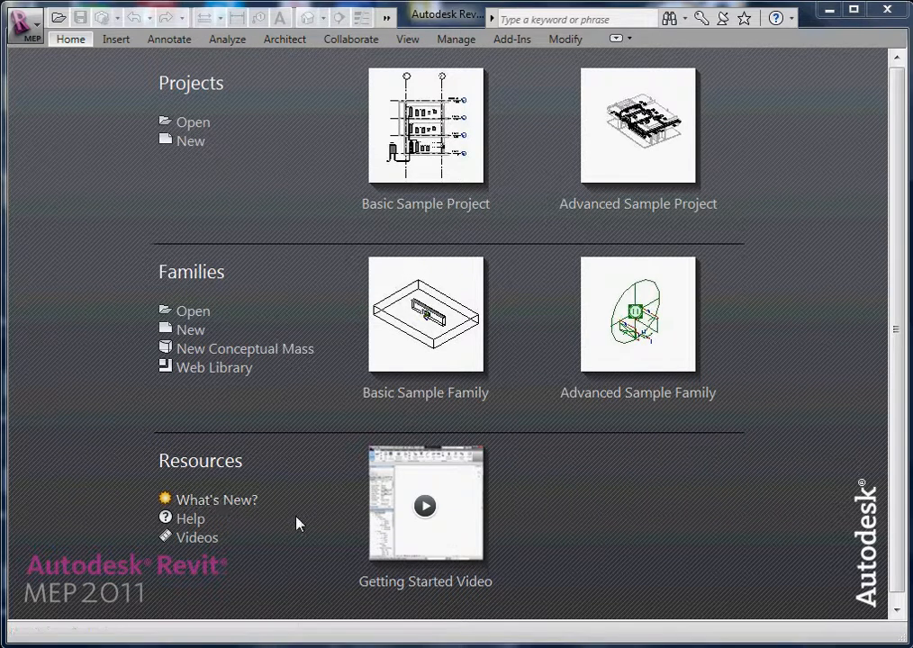
Create a new project in Revit MEP from the Mechanical-DefaultGBRENU.rte metric template
{"action": "left_click", "coordinate": [35, 39]}
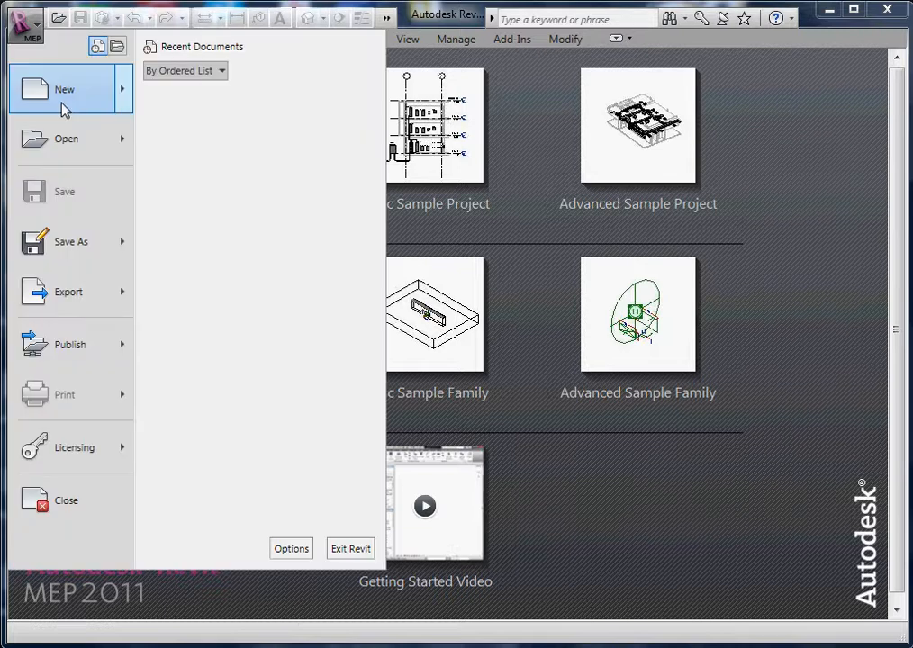
{"action": "left_click", "coordinate": [65, 109]}
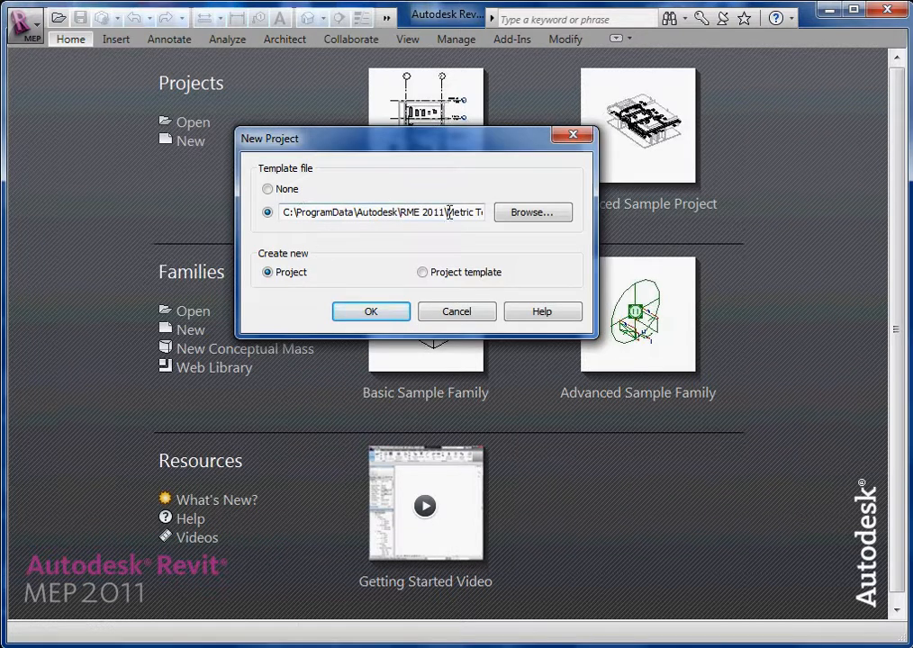
{"action": "left_click_drag", "start_coordinate": [450, 213], "coordinate": [484, 212]}
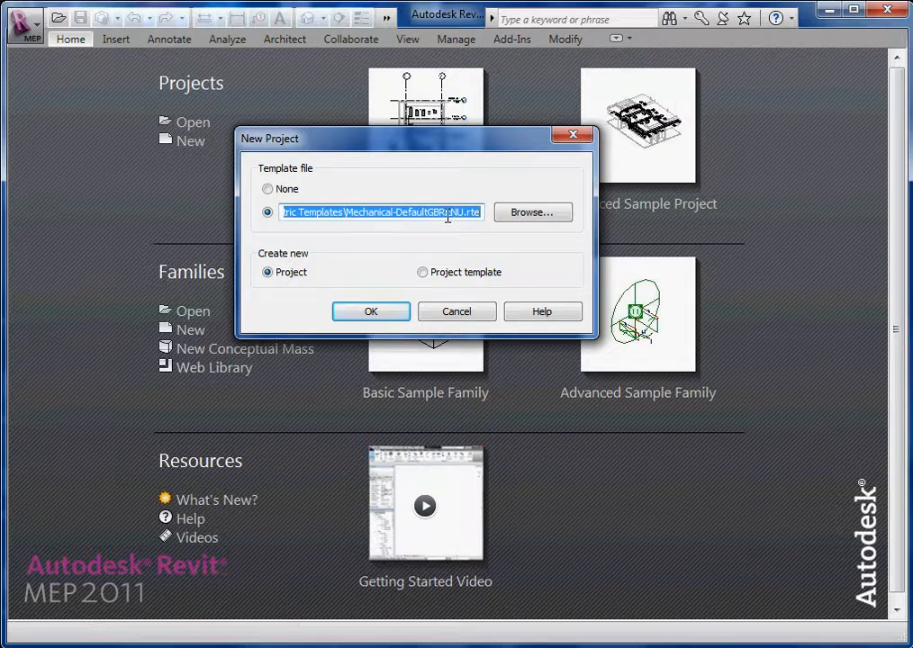
{"action": "left_click", "coordinate": [399, 311]}
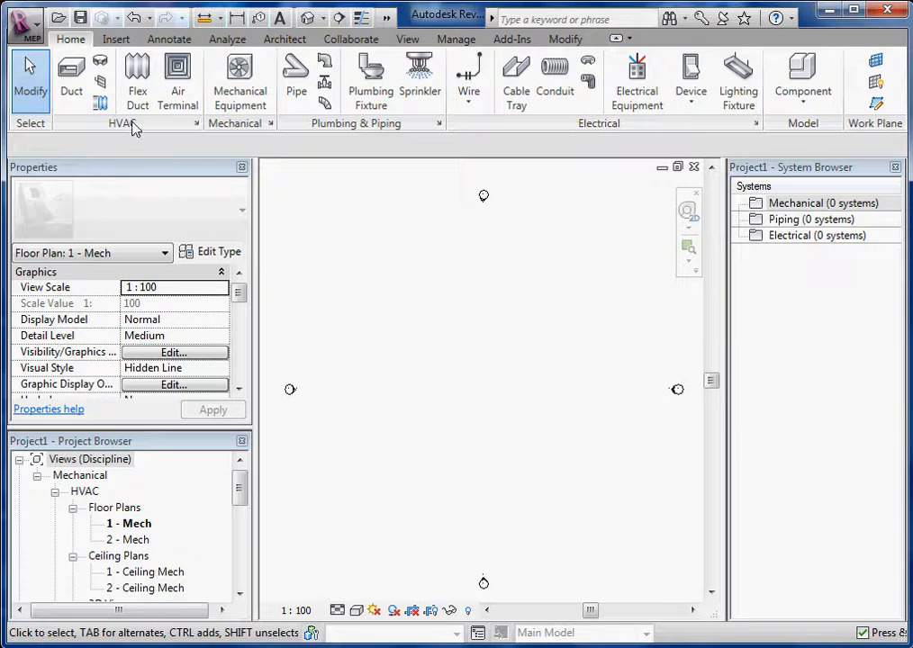
Draw a stepped three-segment rectangular duct run, 300 x 300 at a 2750 mm offset, with a middle leg about 8000 mm long
{"action": "left_click", "coordinate": [74, 81]}
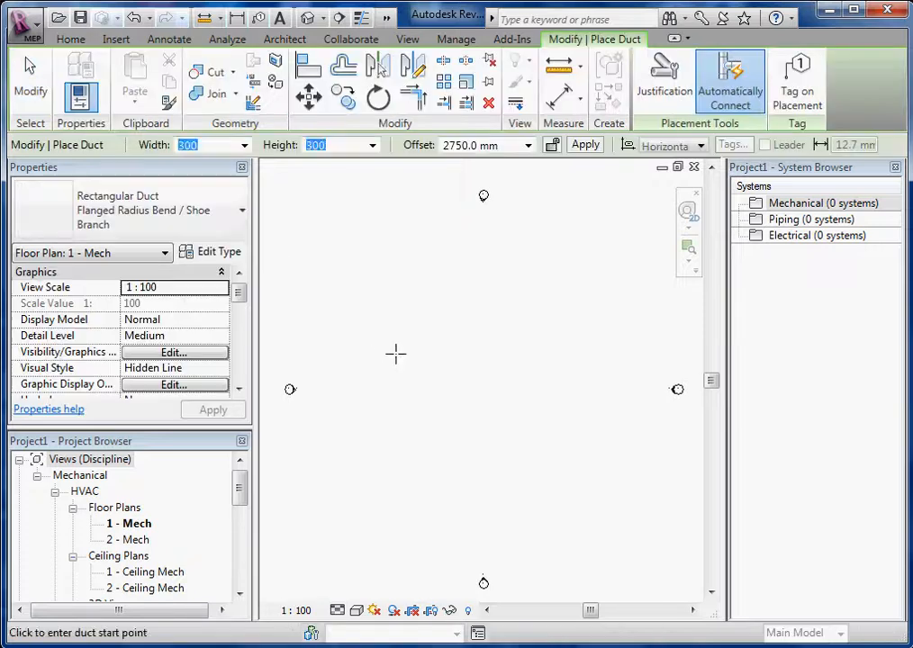
{"action": "left_click", "coordinate": [459, 354]}
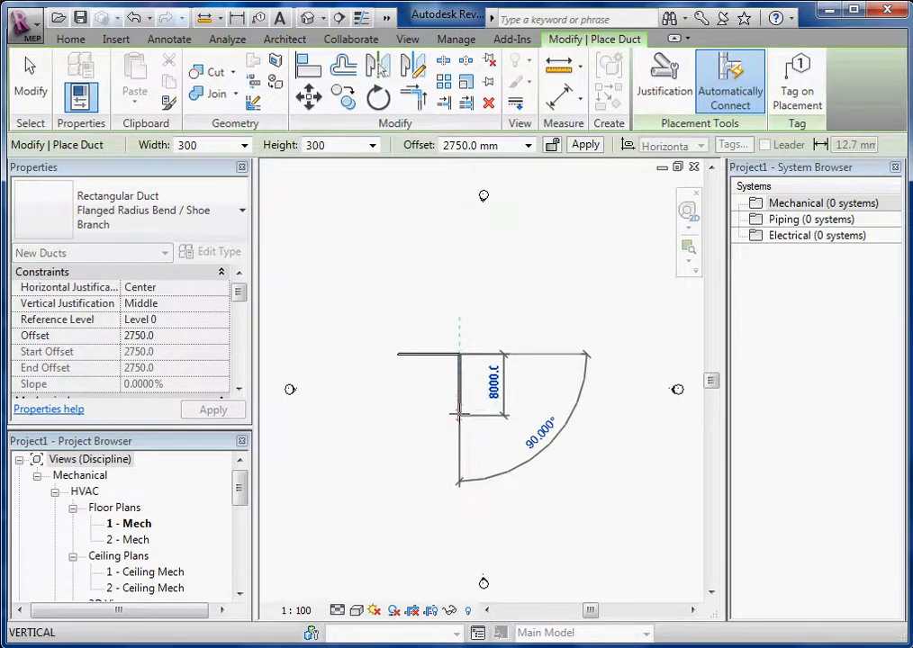
{"action": "left_click", "coordinate": [459, 415]}
{"action": "left_click", "coordinate": [522, 416]}
{"action": "right_click", "coordinate": [529, 431]}
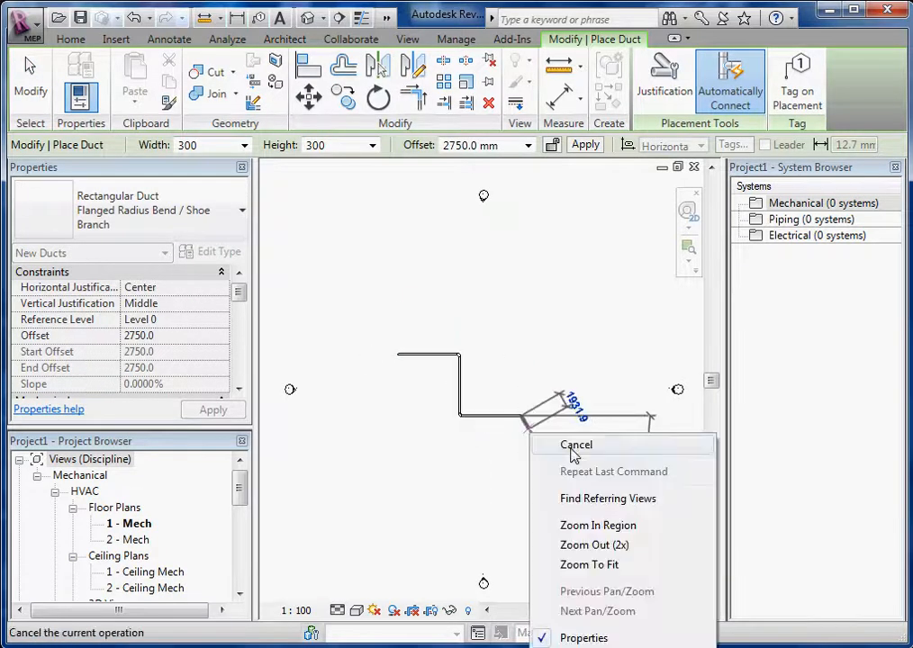
{"action": "left_click", "coordinate": [577, 446]}
{"action": "scroll", "coordinate": [474, 395], "scroll_direction": "up", "scroll_amount": 5}
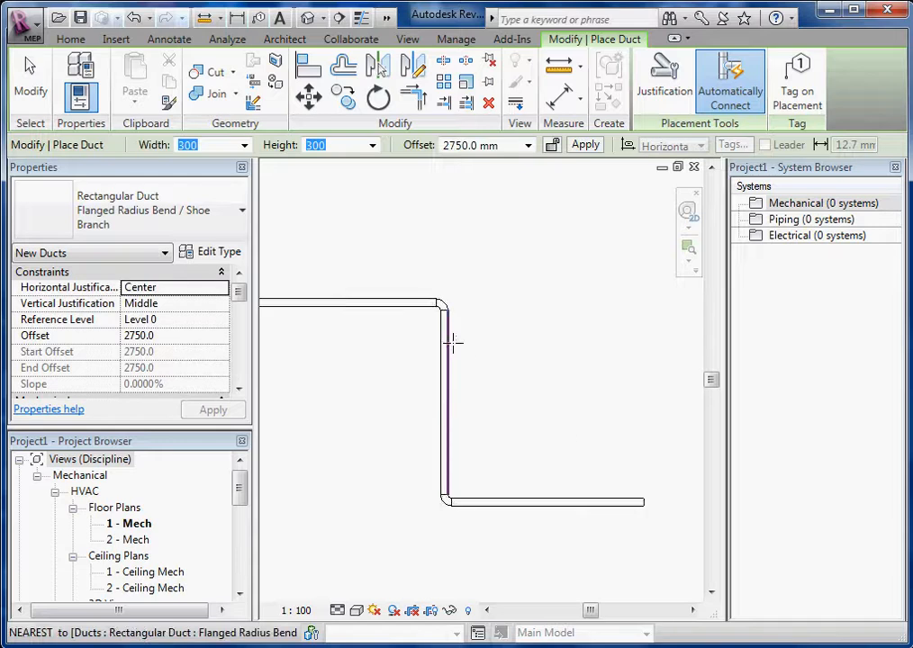
{"action": "right_click", "coordinate": [496, 302]}
{"action": "left_click", "coordinate": [533, 317]}
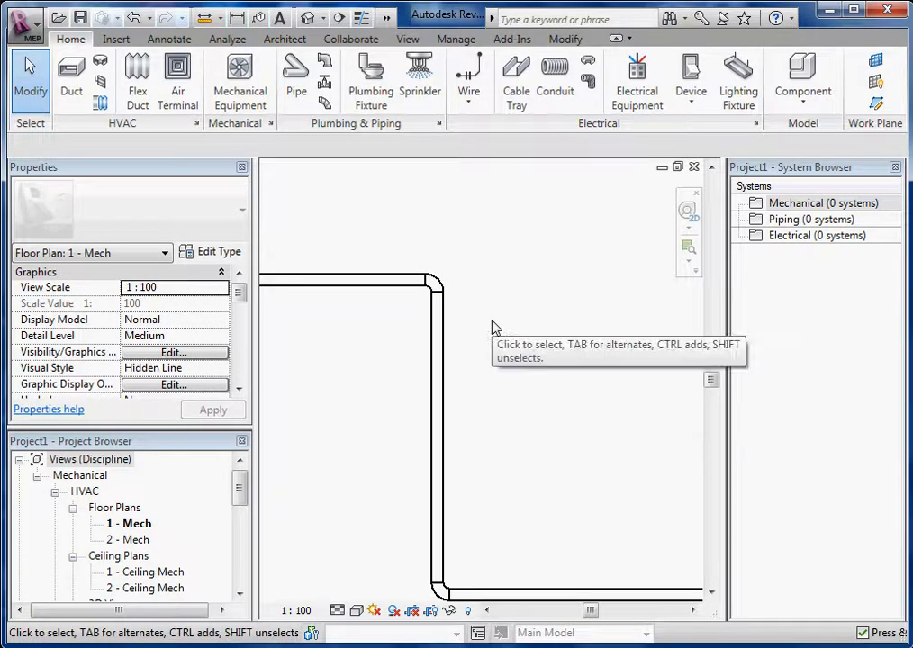
Examine the loadable Butt Welded pipe fittings under BS EN 10253 Carbon Steel in the Metric Library, without loading any family
{"action": "left_click", "coordinate": [116, 40]}
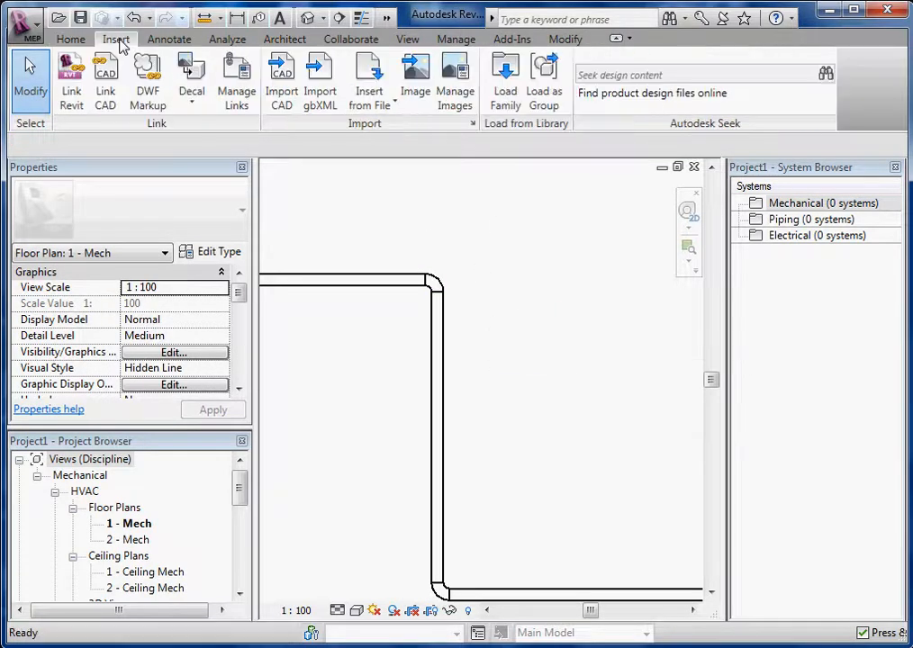
{"action": "left_click", "coordinate": [507, 85]}
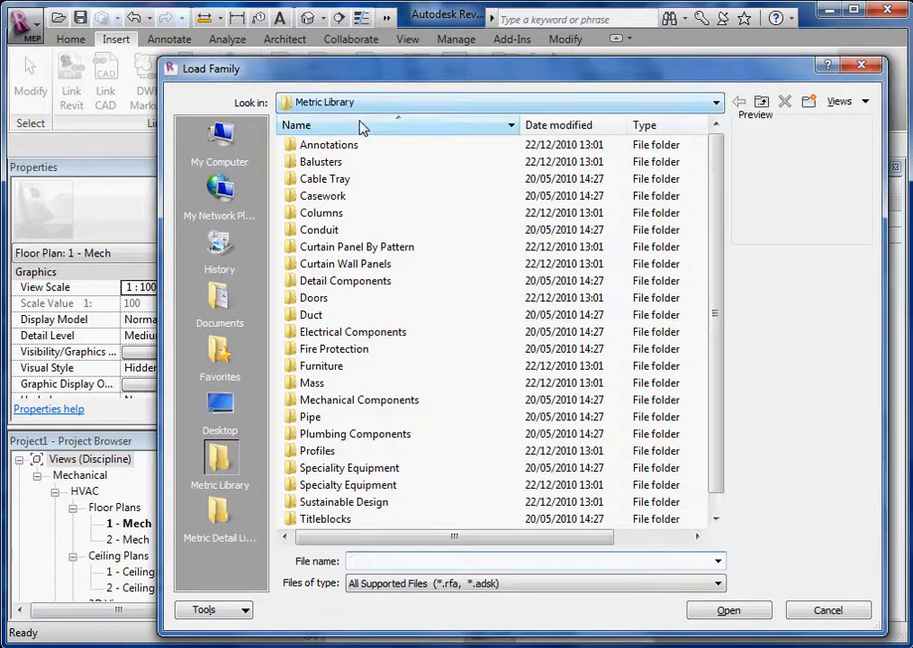
{"action": "left_click", "coordinate": [320, 234]}
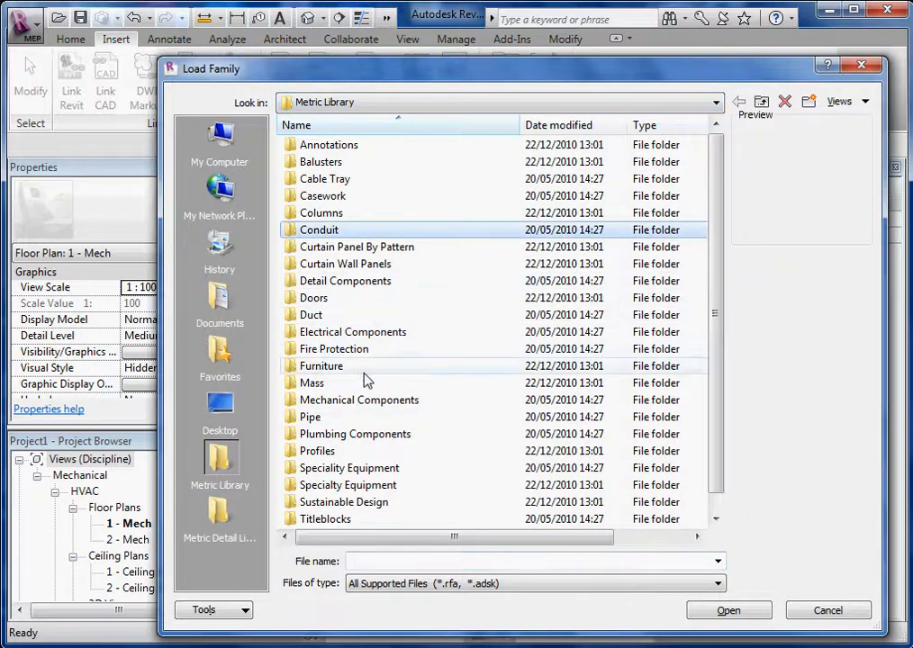
{"action": "left_click", "coordinate": [326, 420]}
{"action": "double_click", "coordinate": [327, 422]}
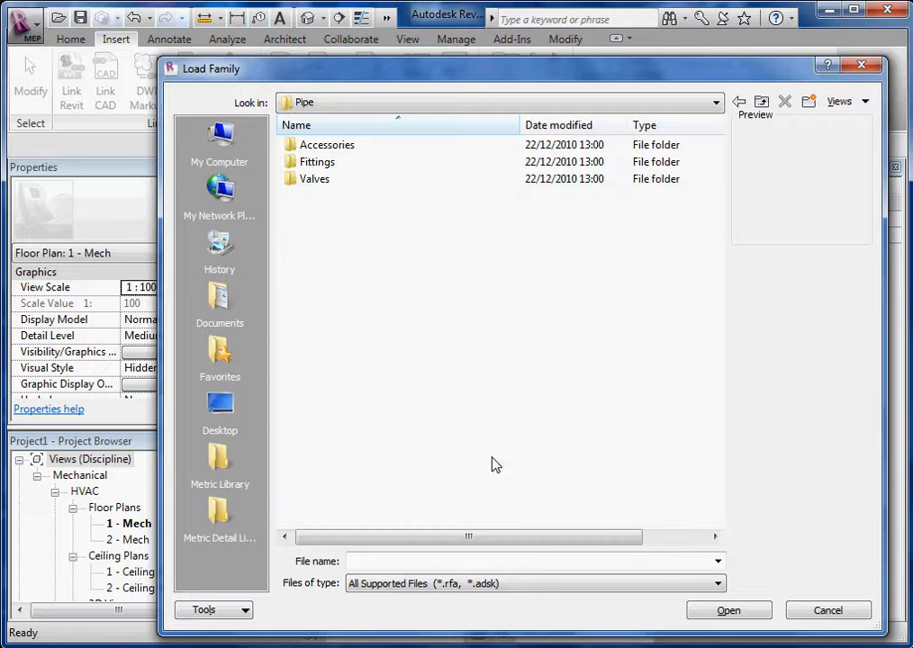
{"action": "double_click", "coordinate": [325, 166]}
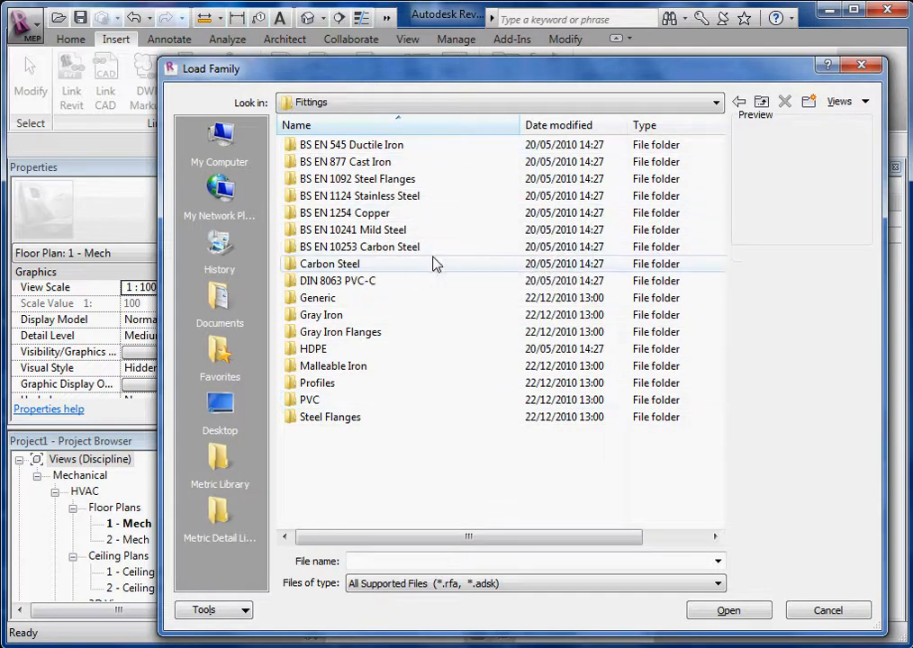
{"action": "double_click", "coordinate": [372, 246]}
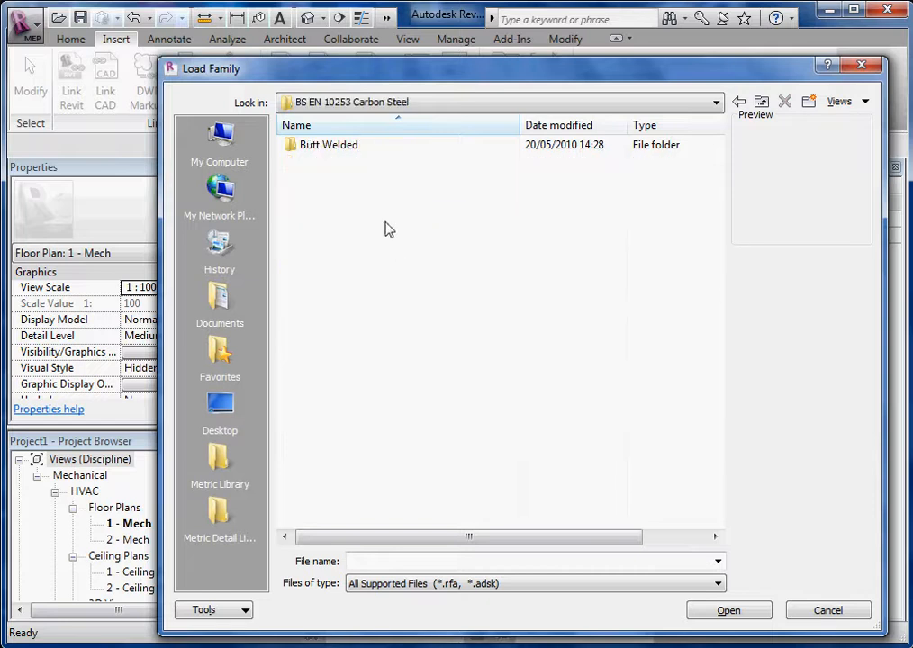
{"action": "double_click", "coordinate": [342, 151]}
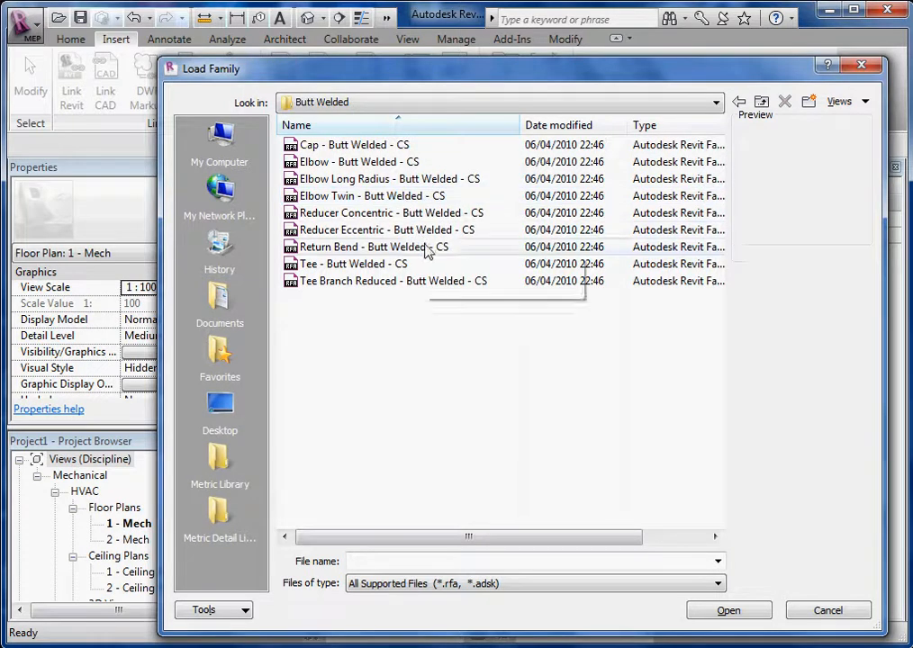
{"action": "left_click", "coordinate": [826, 612]}
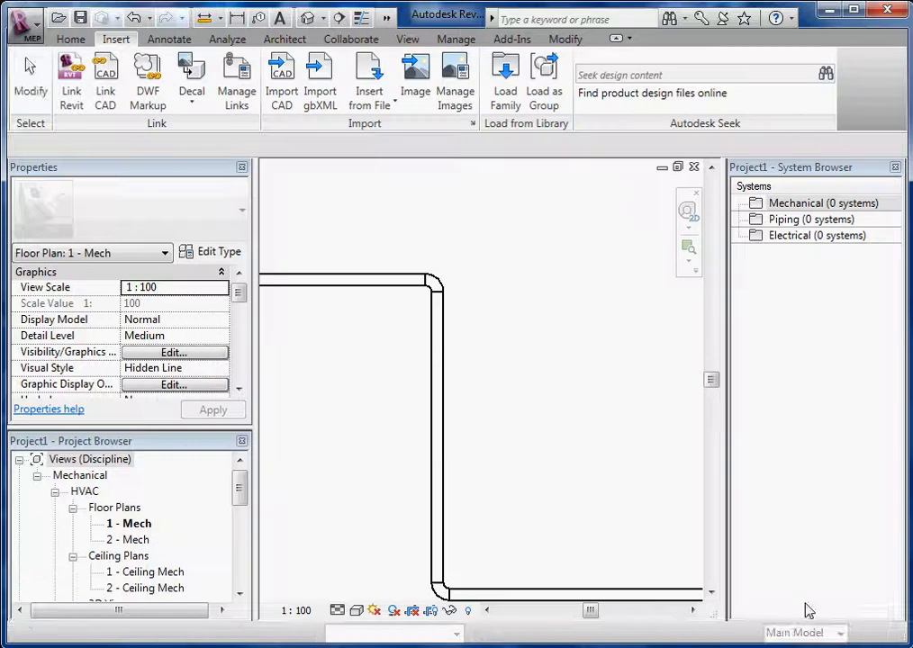